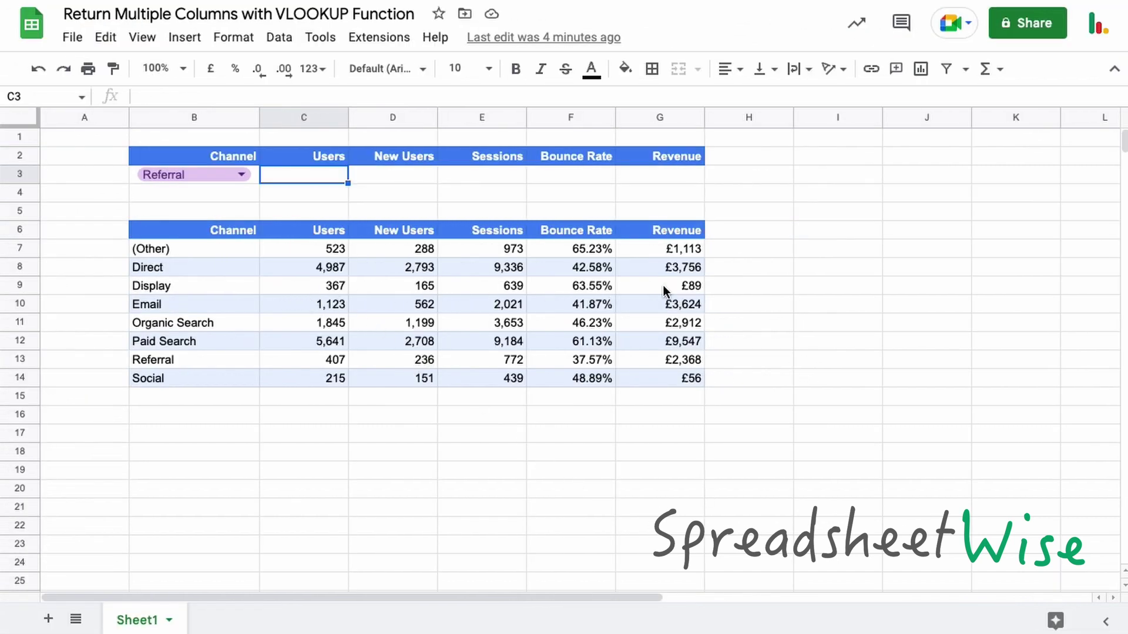
Pick Paid Search from B3's channel dropdown, then select C3 for the formula.
left_click(240, 175)
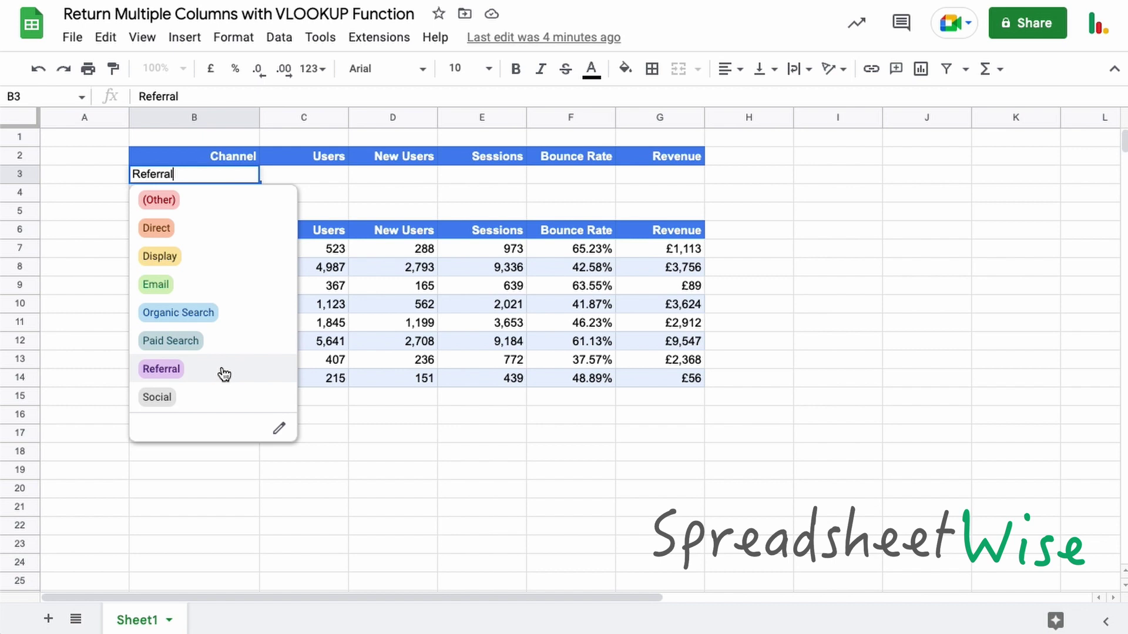
left_click(224, 346)
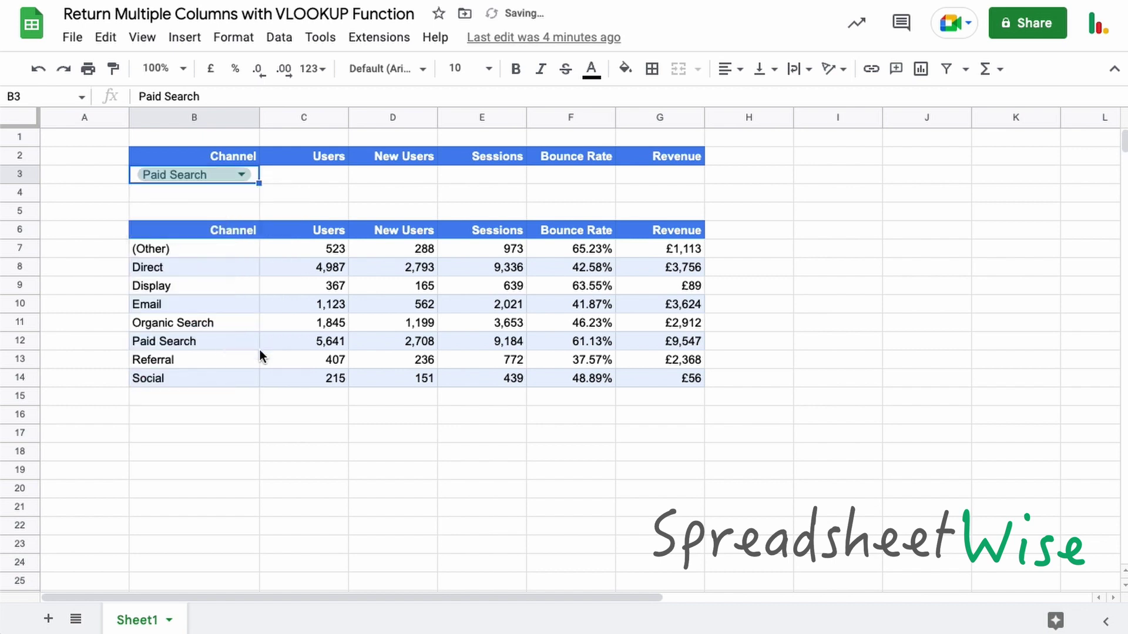
left_click_drag(281, 308, 293, 343)
left_click_drag(290, 175, 633, 175)
left_click(312, 175)
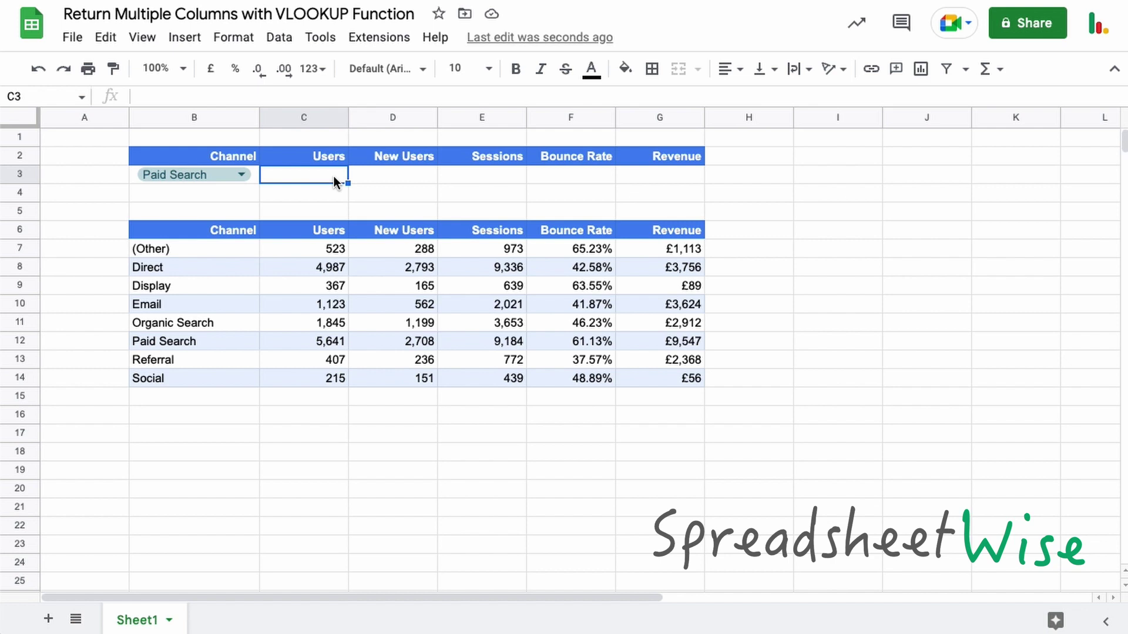
Begin C3's formula as =VLOOKUP(B3,$B$7:$G$14 with the table range made absolute.
type("=")
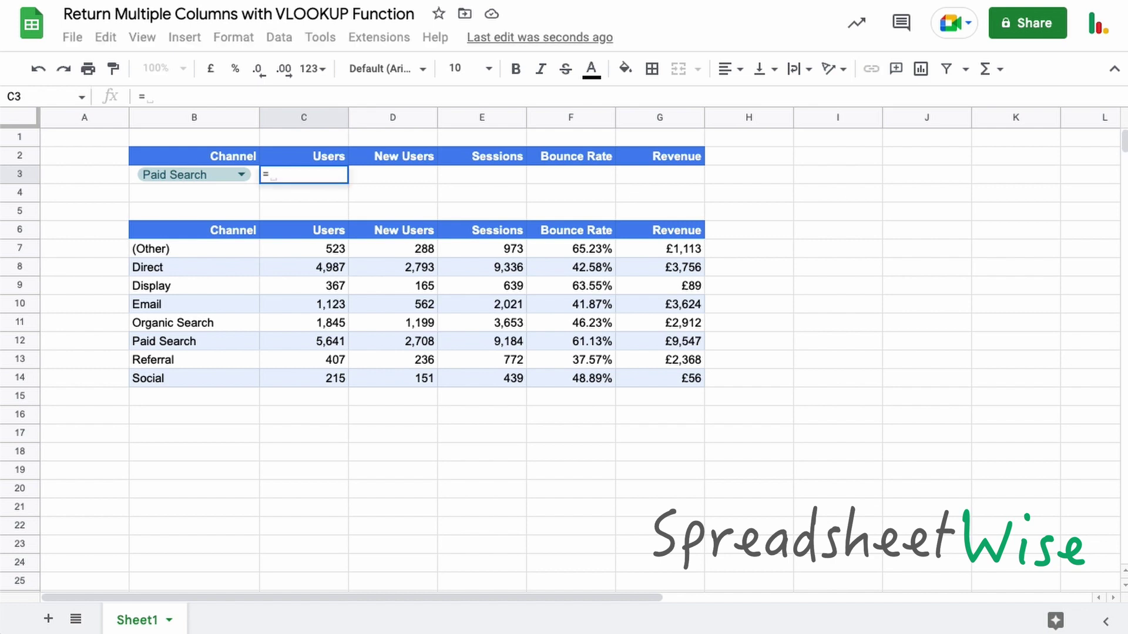
type("vlo")
key("Tab")
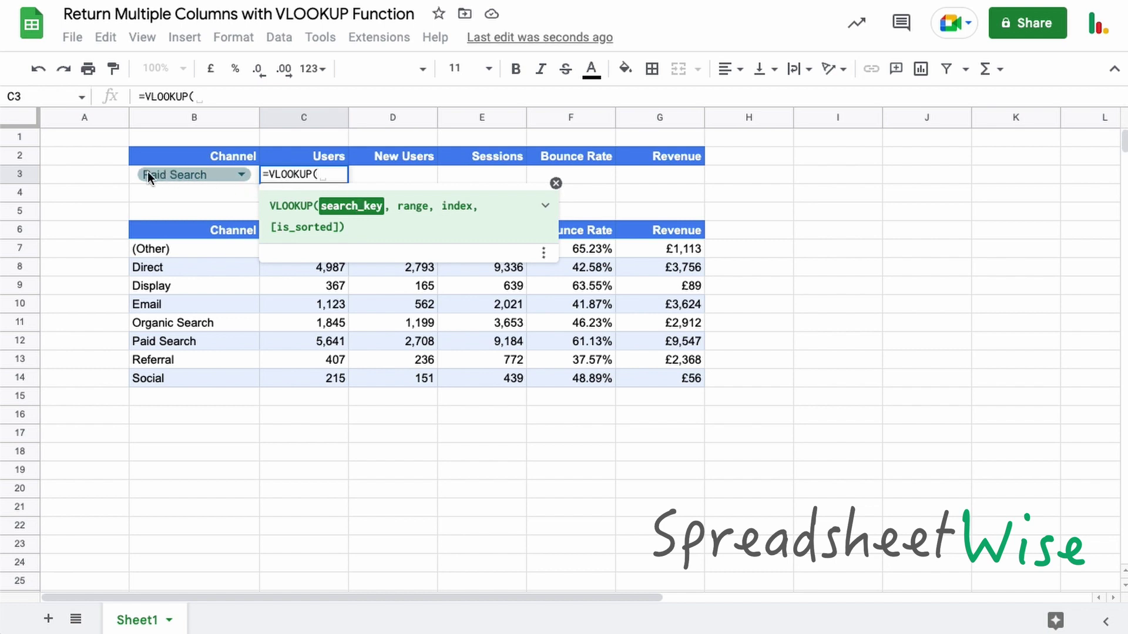
left_click(131, 172)
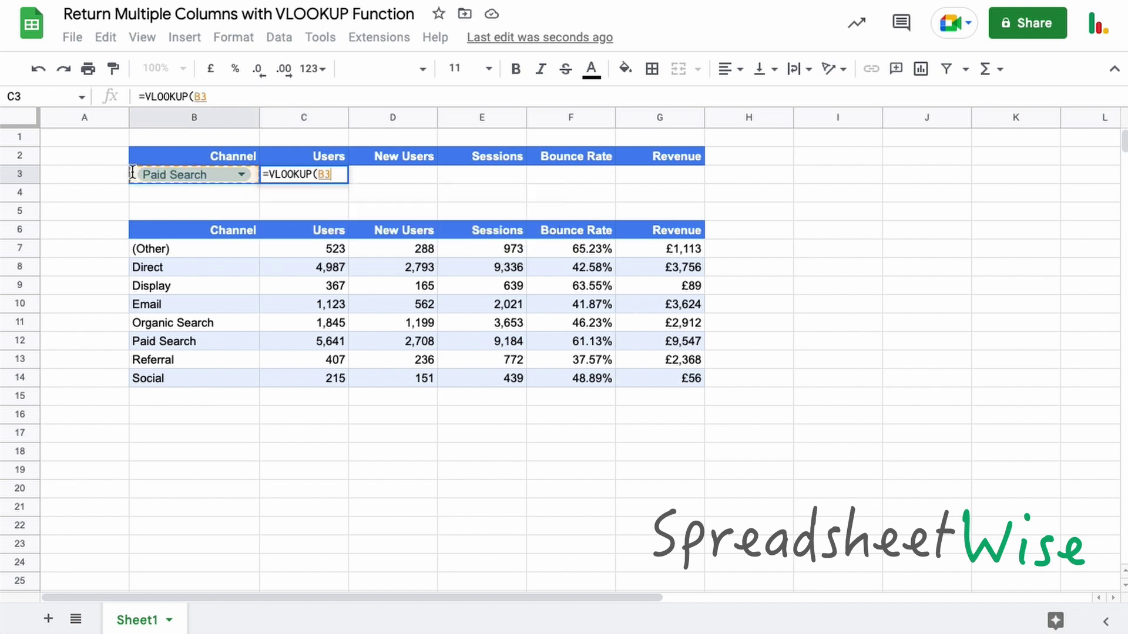
type(",")
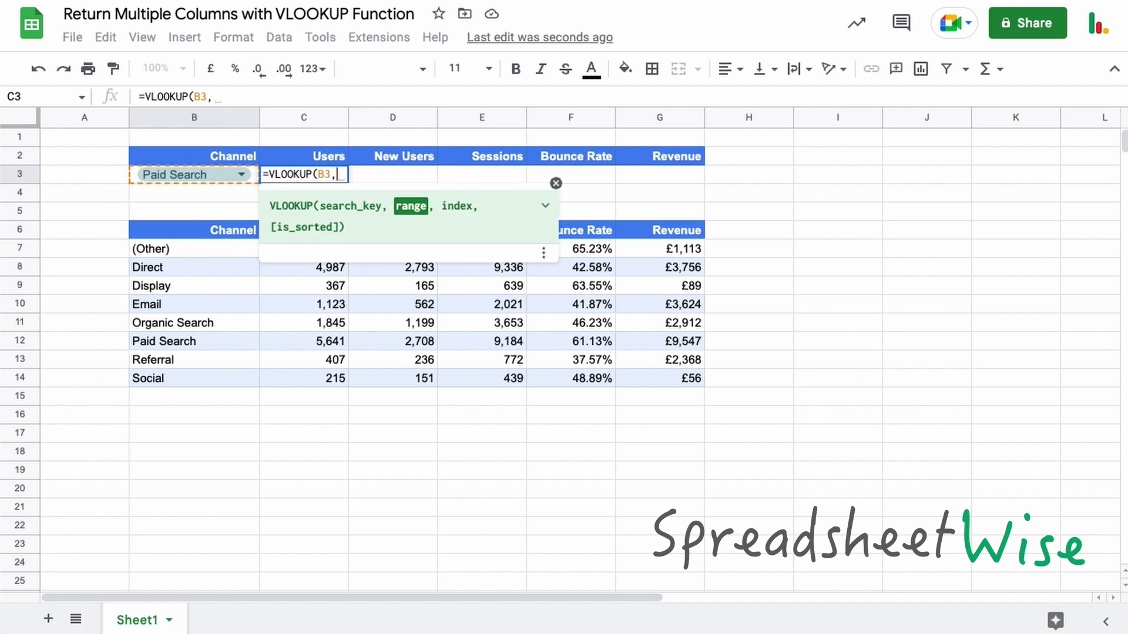
left_click_drag(161, 249, 656, 380)
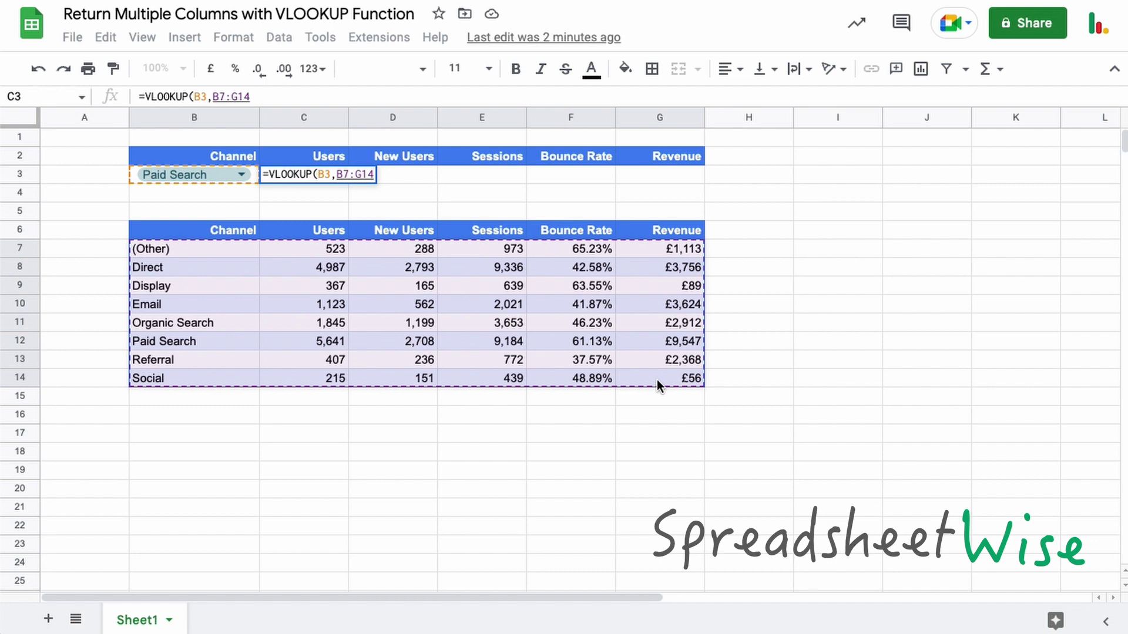
key("F4")
Complete the VLOOKUP with column array {2,3,4,5,6} and false for exact match.
type(",")
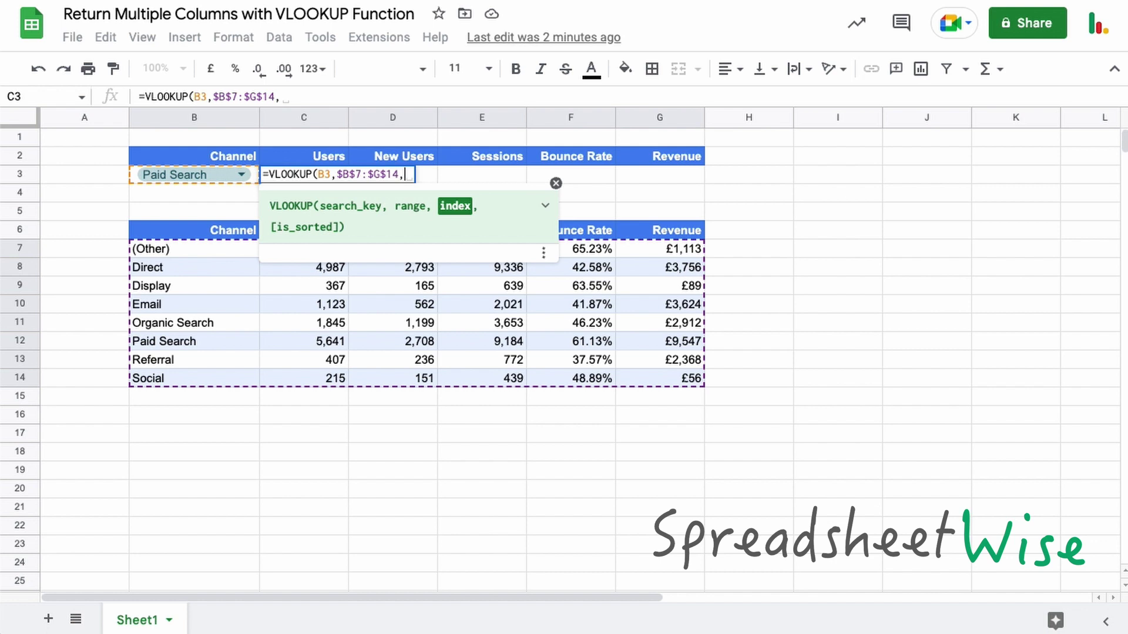
type("{")
type("2,3,4,5,6")
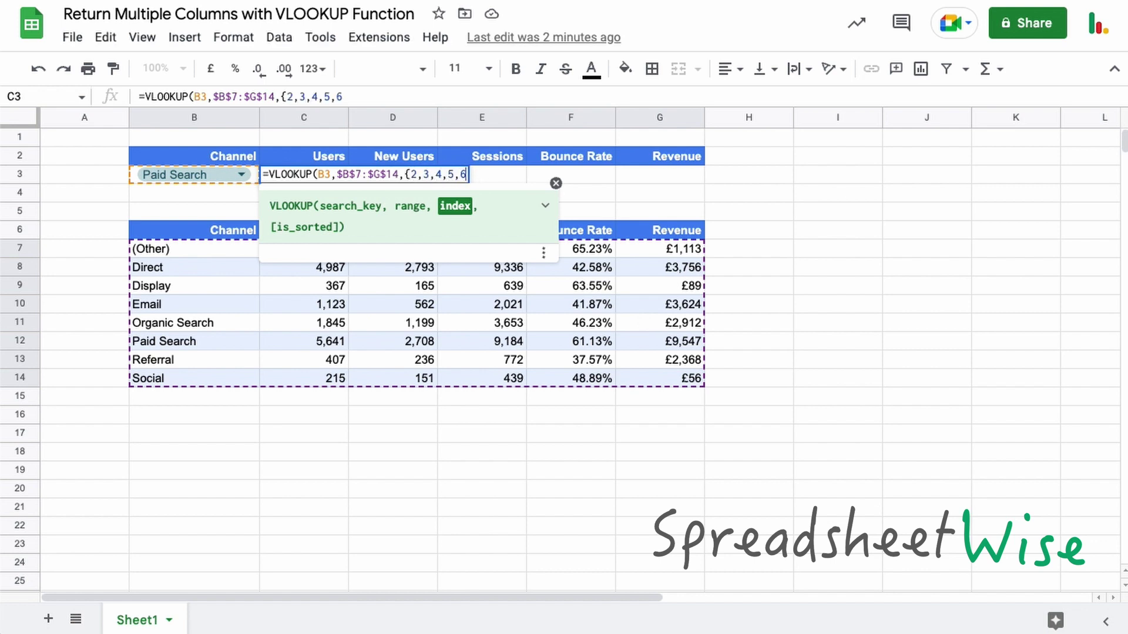
type("}")
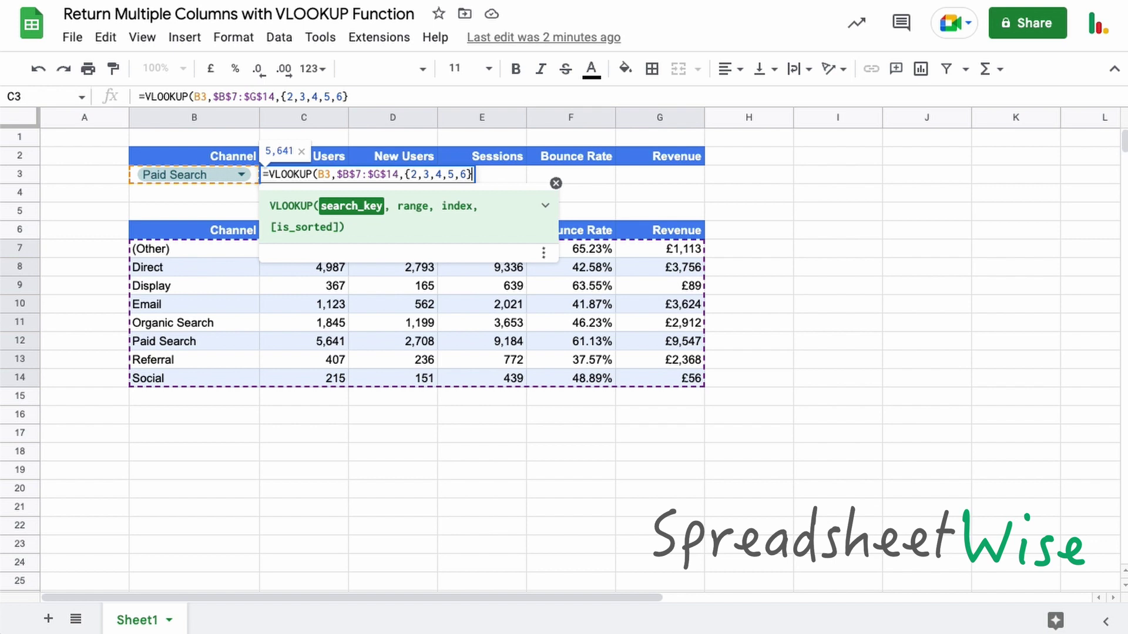
left_click(552, 182)
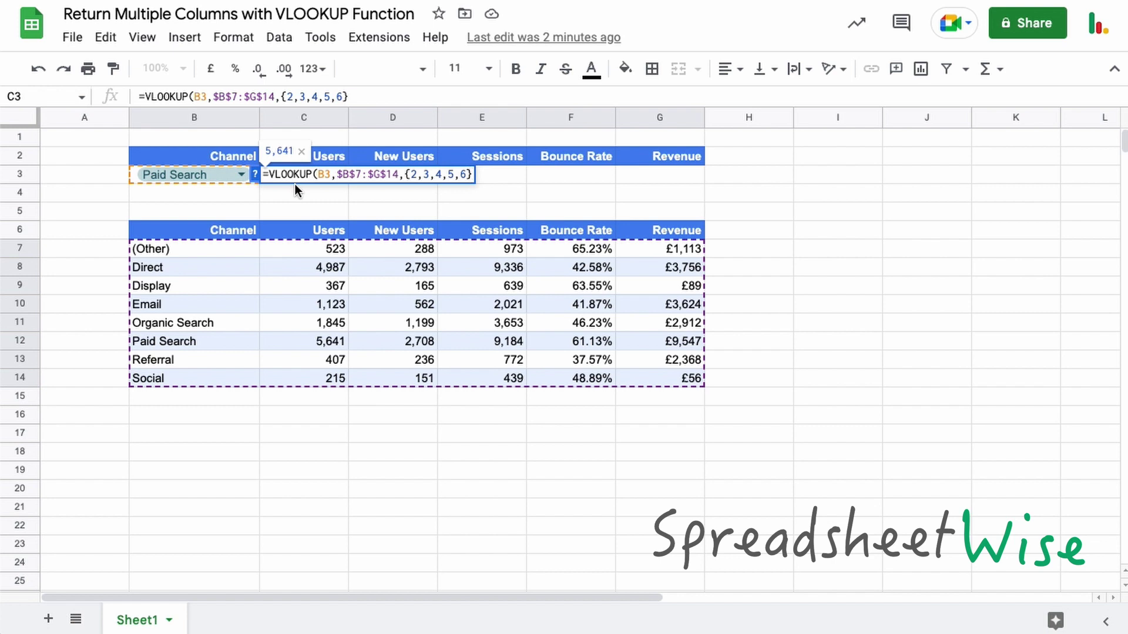
type(", ")
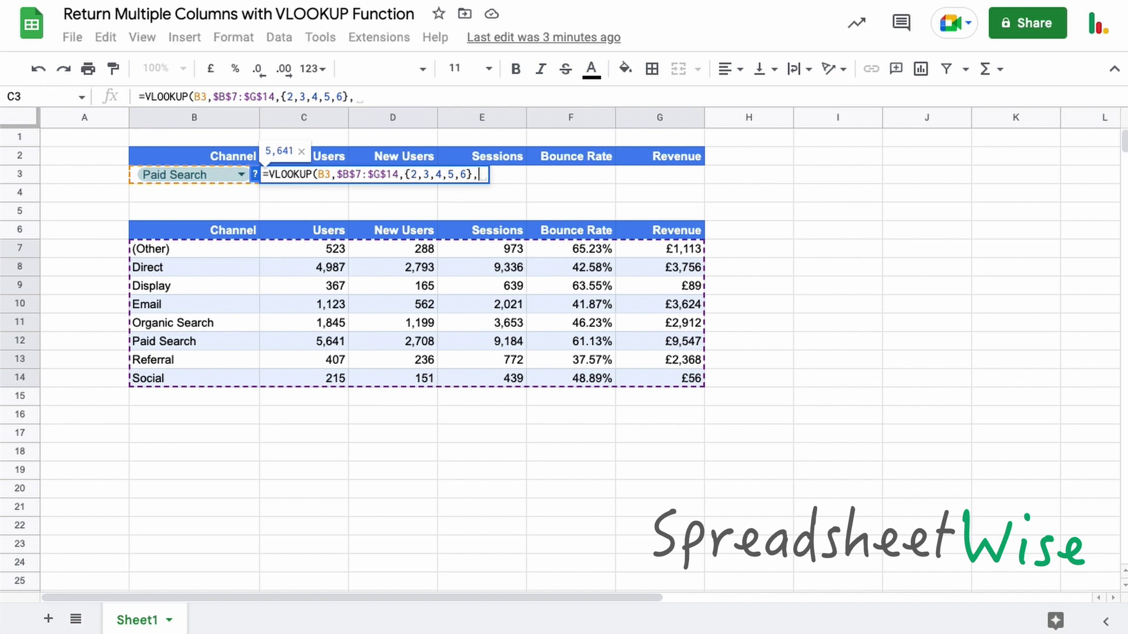
type("false)")
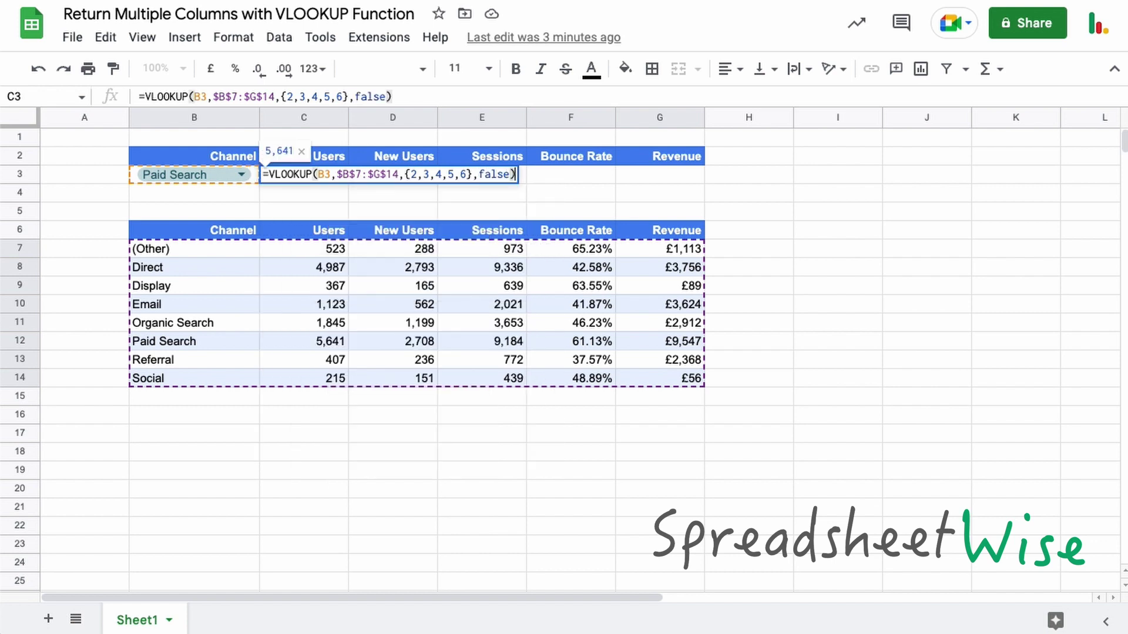
key("Return")
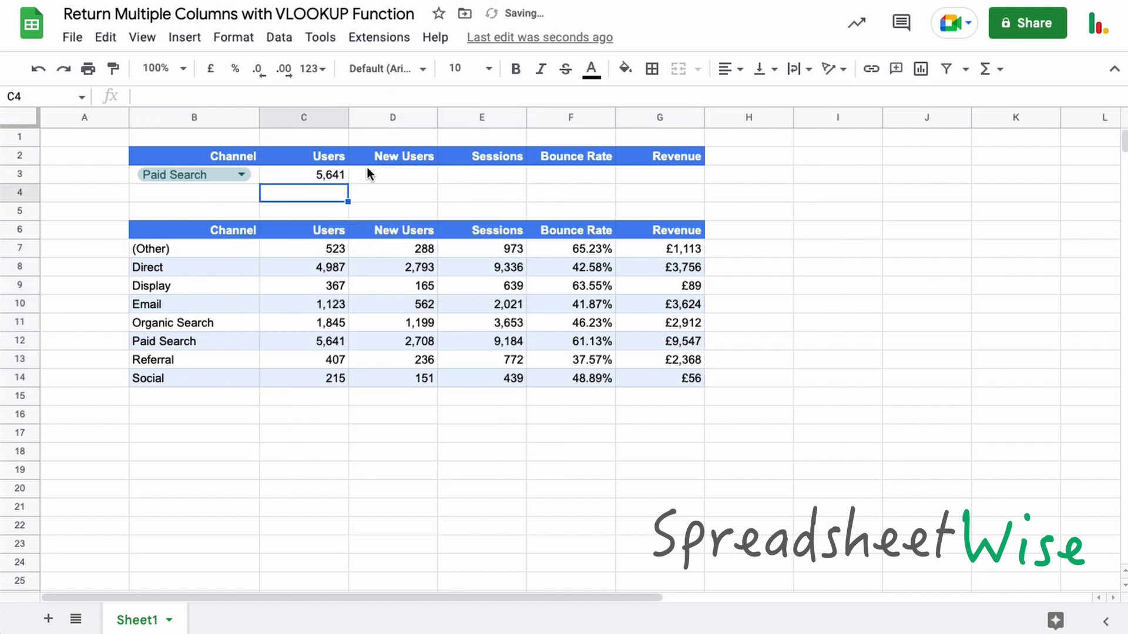
Wrap C3's VLOOKUP in ArrayFormula so row 3 shows 5,641, 2,708, 9,184, 61.13%, £9,547.
left_click(325, 176)
double_click(325, 176)
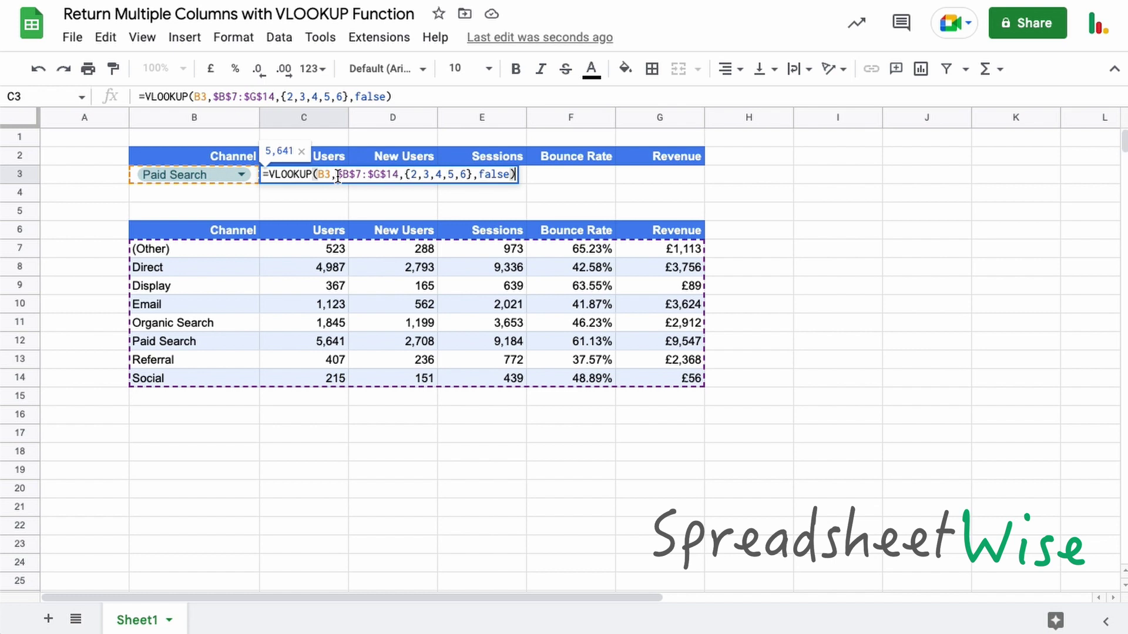
key("ctrl+shift+Return")
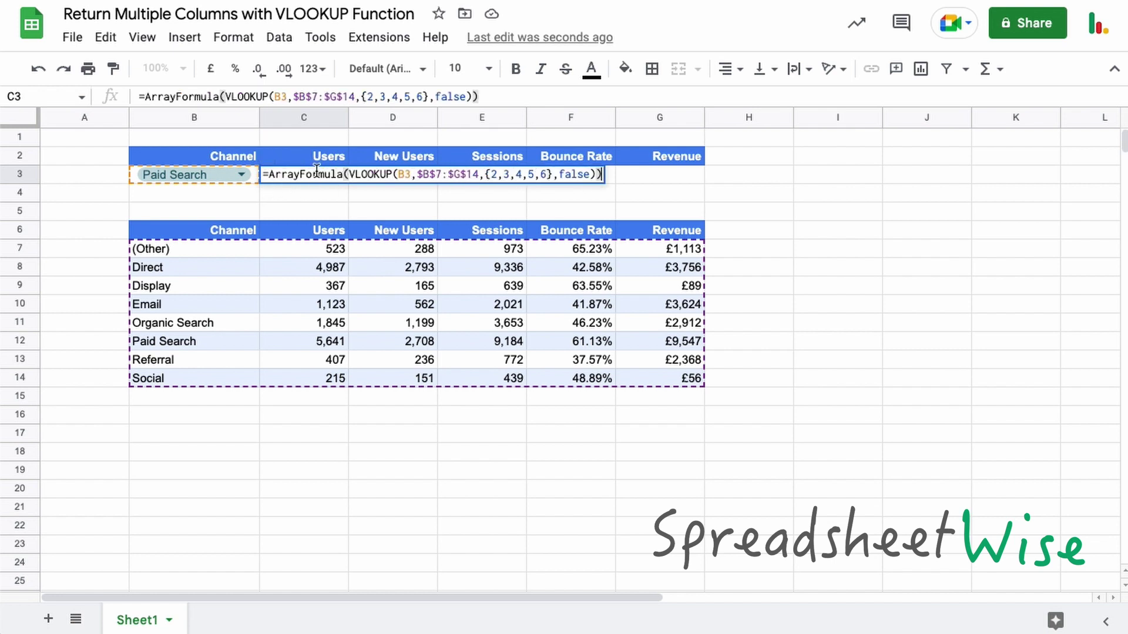
left_click_drag(549, 176, 485, 176)
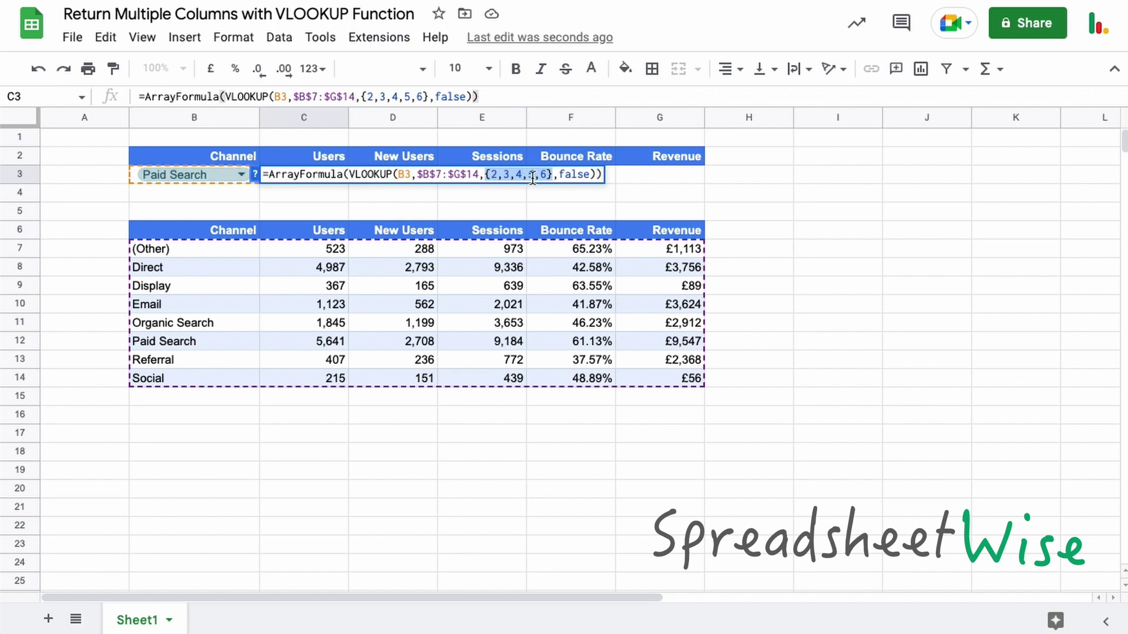
left_click(599, 174)
key("Return")
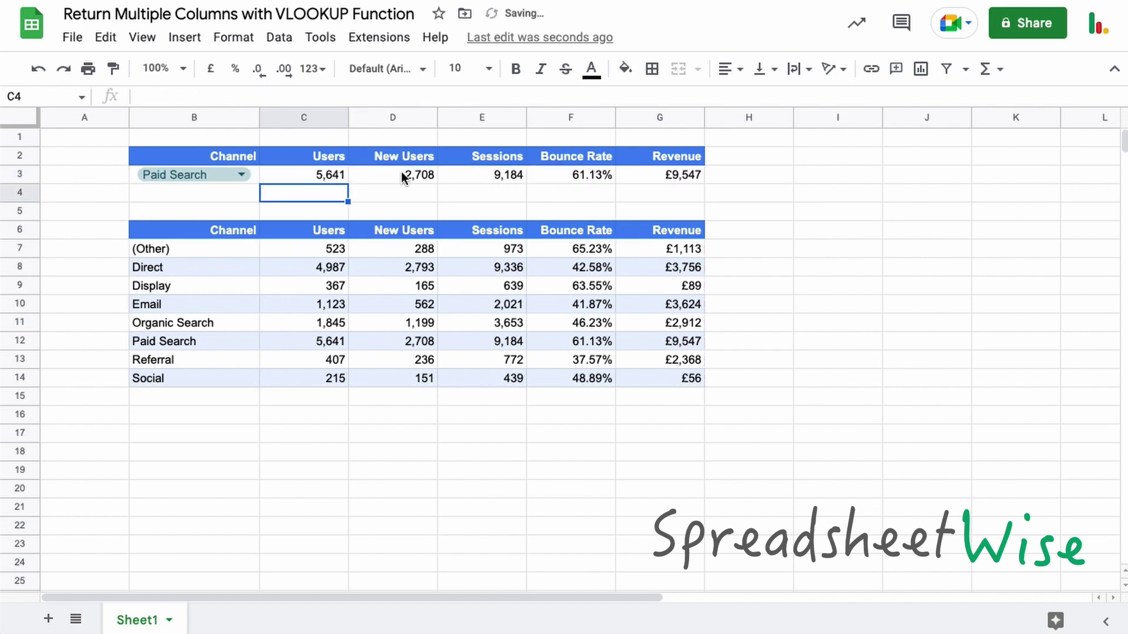
Check row 3 against the Paid Search table values, then switch B3 to Display.
left_click(312, 343)
left_click(400, 342)
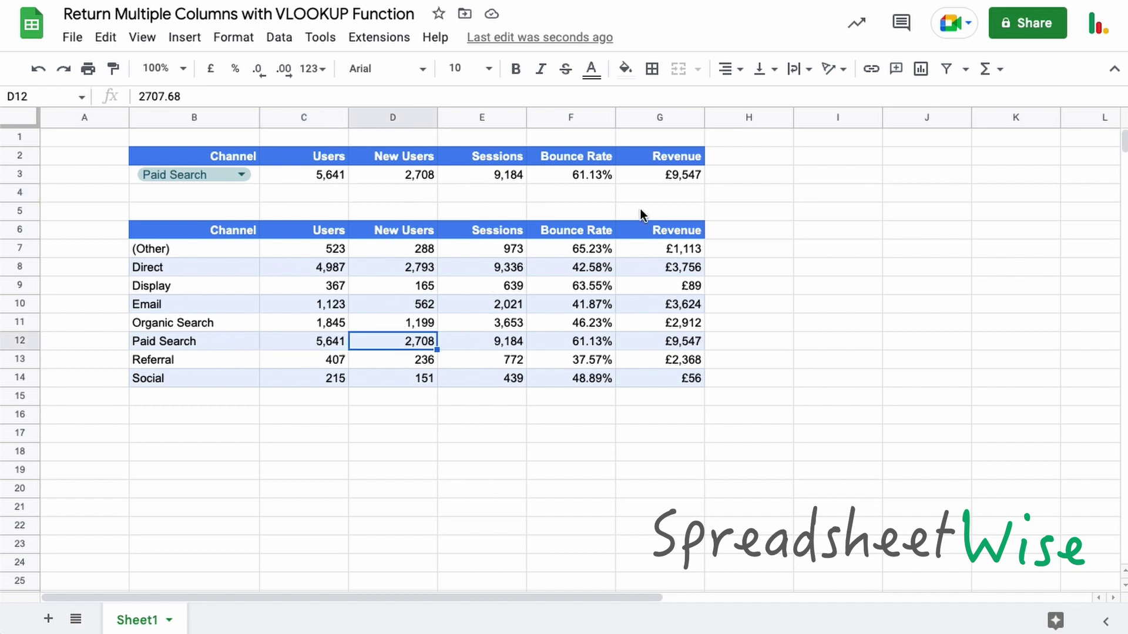
left_click(242, 176)
left_click(223, 262)
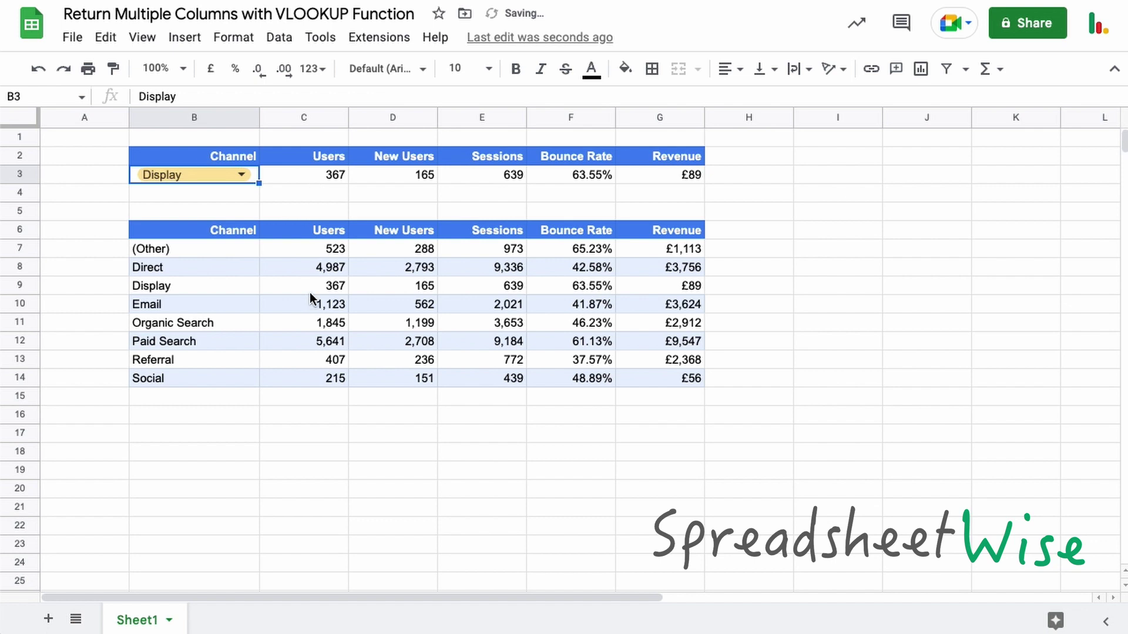
left_click_drag(312, 288, 649, 285)
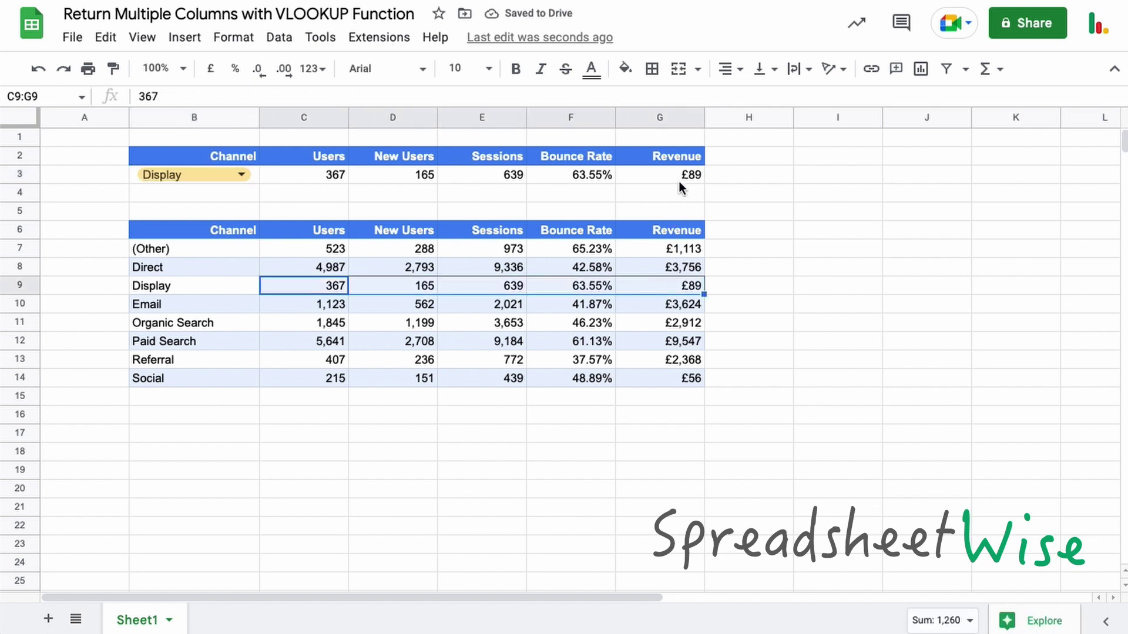
Switch B3's channel to Referral and then Social, giving 215, 151, 439, 48.89%, £56.
left_click(241, 175)
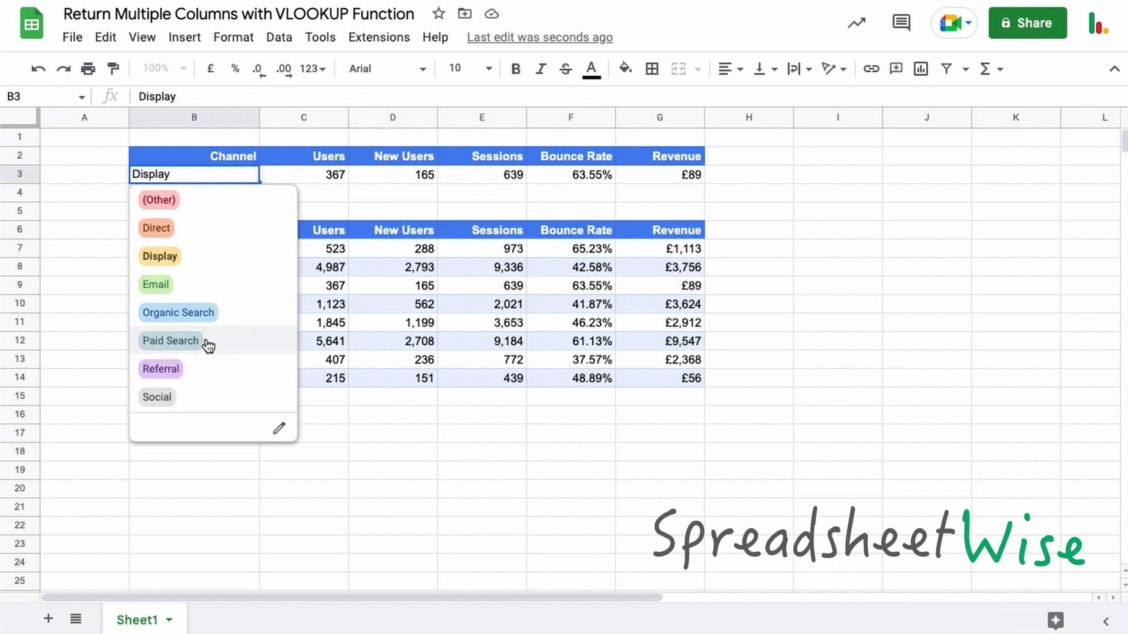
left_click(206, 369)
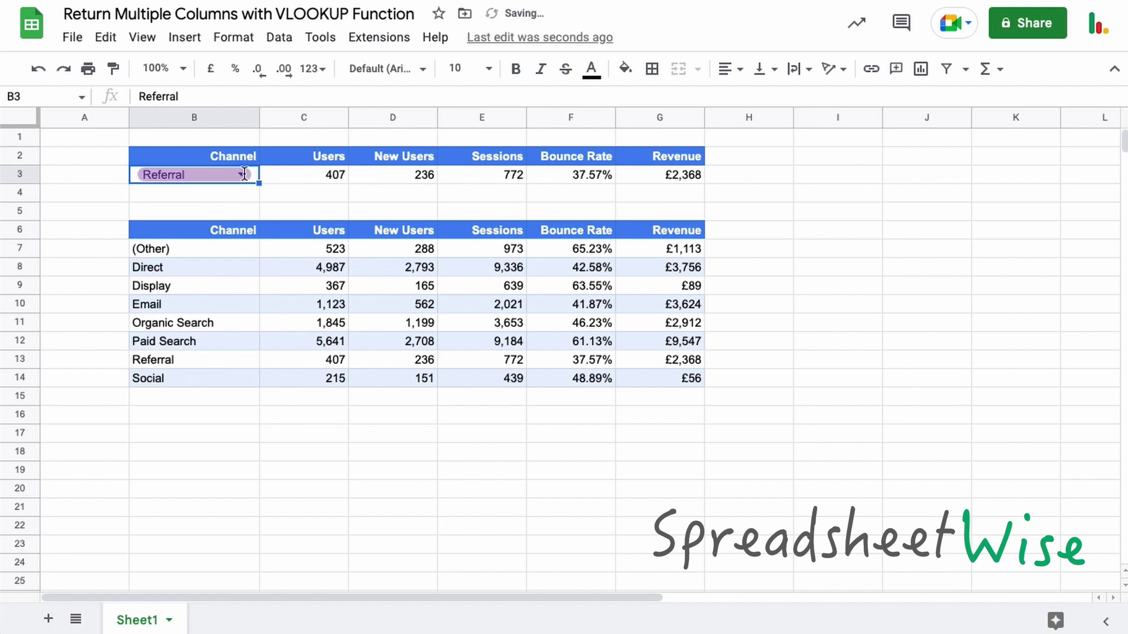
left_click(241, 175)
left_click(207, 391)
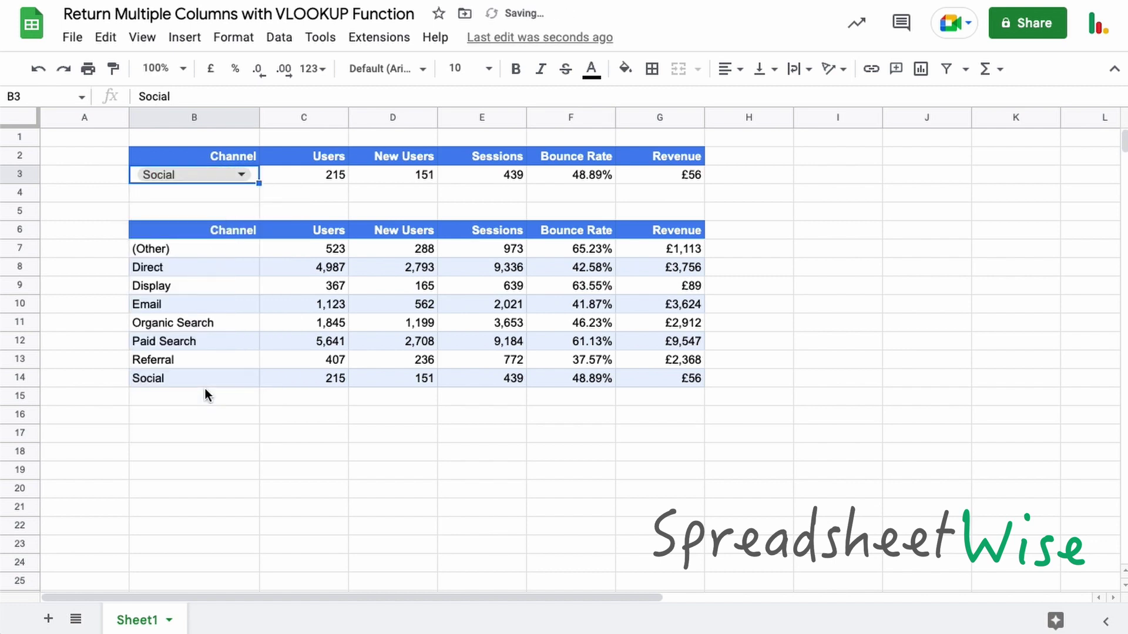